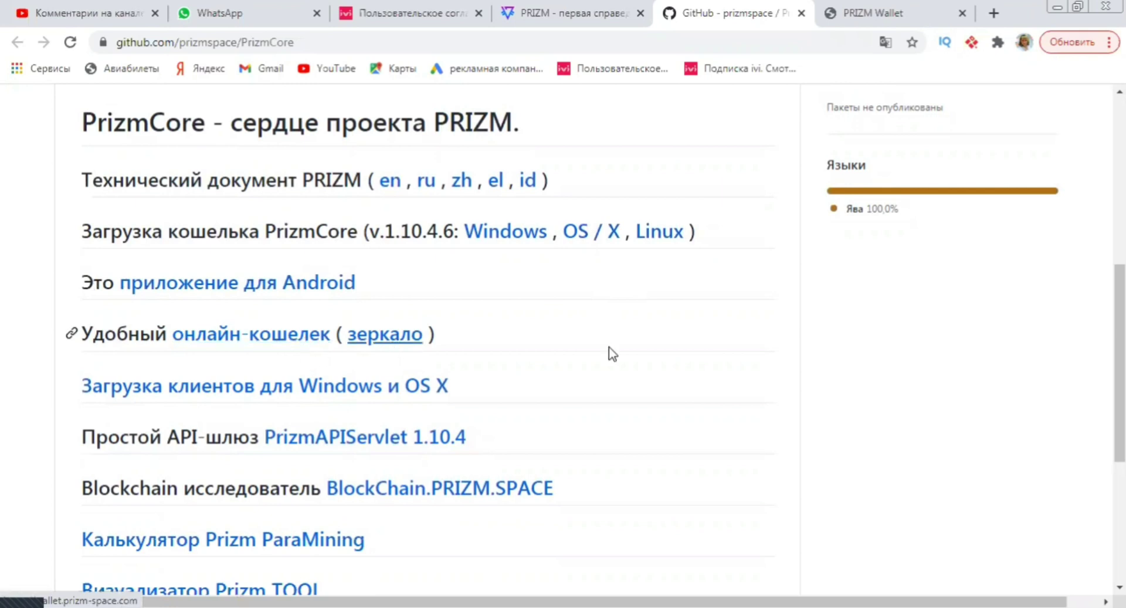
Translate the PRIZM Wallet start page into Russian and begin registering a new account
left_click(864, 15)
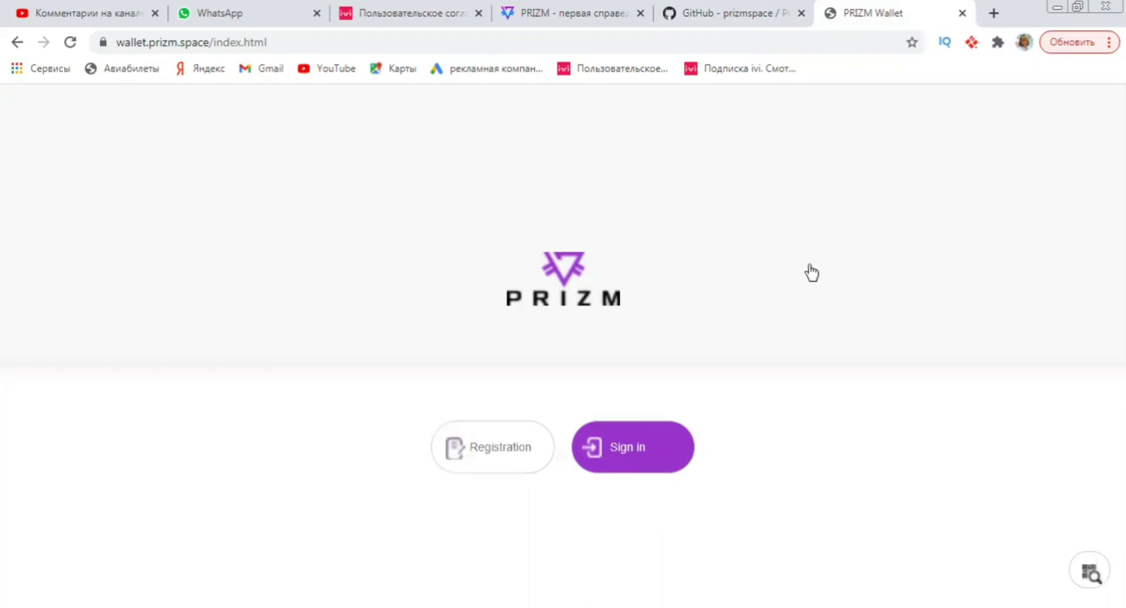
right_click(908, 215)
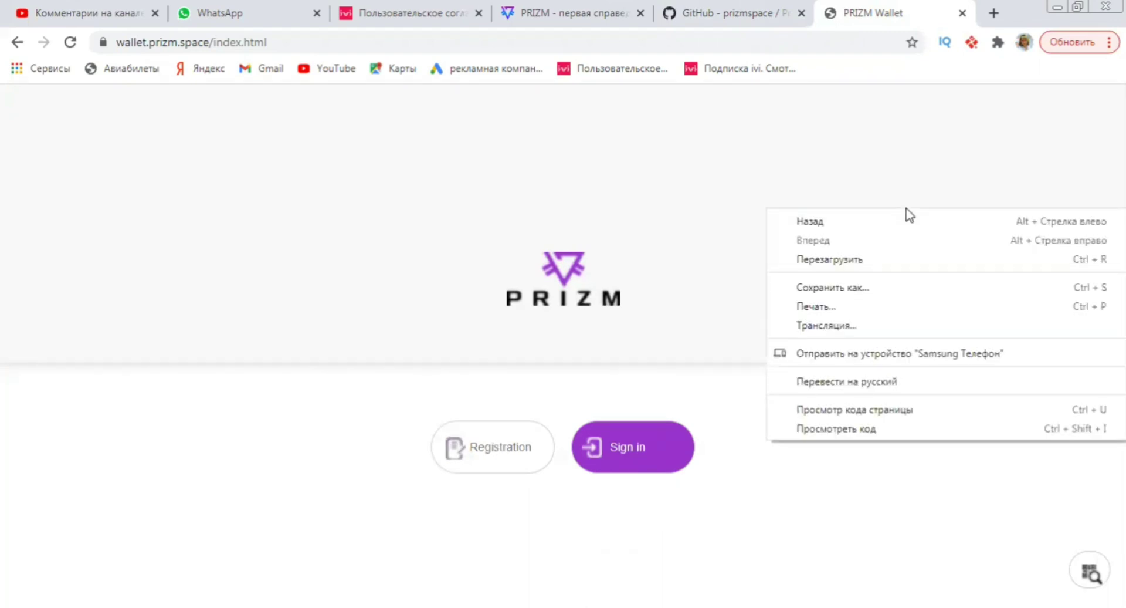
left_click(866, 382)
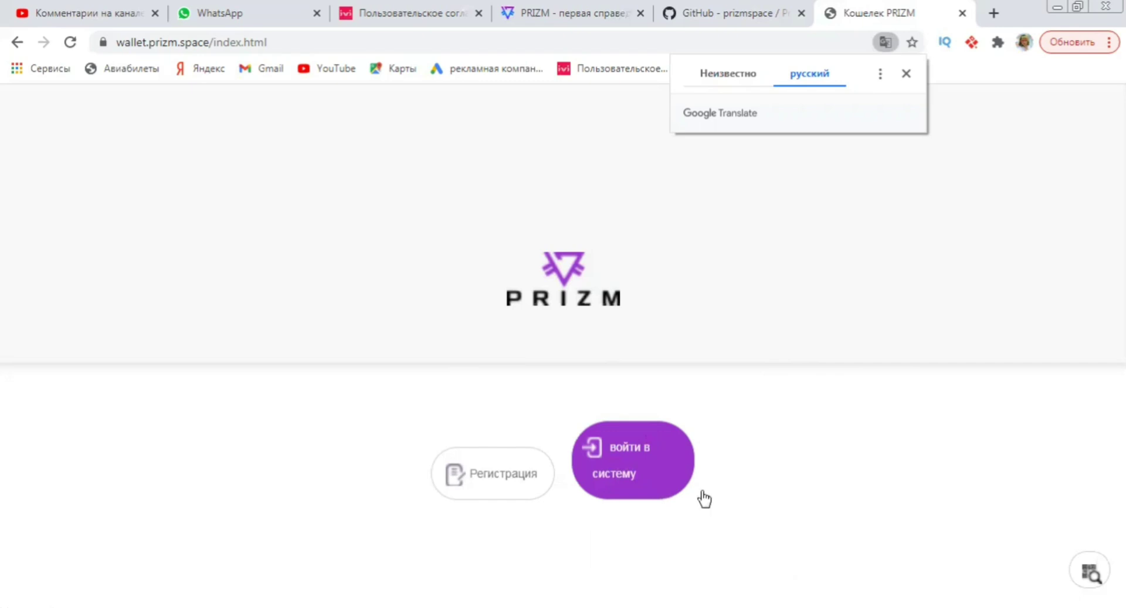
left_click(497, 484)
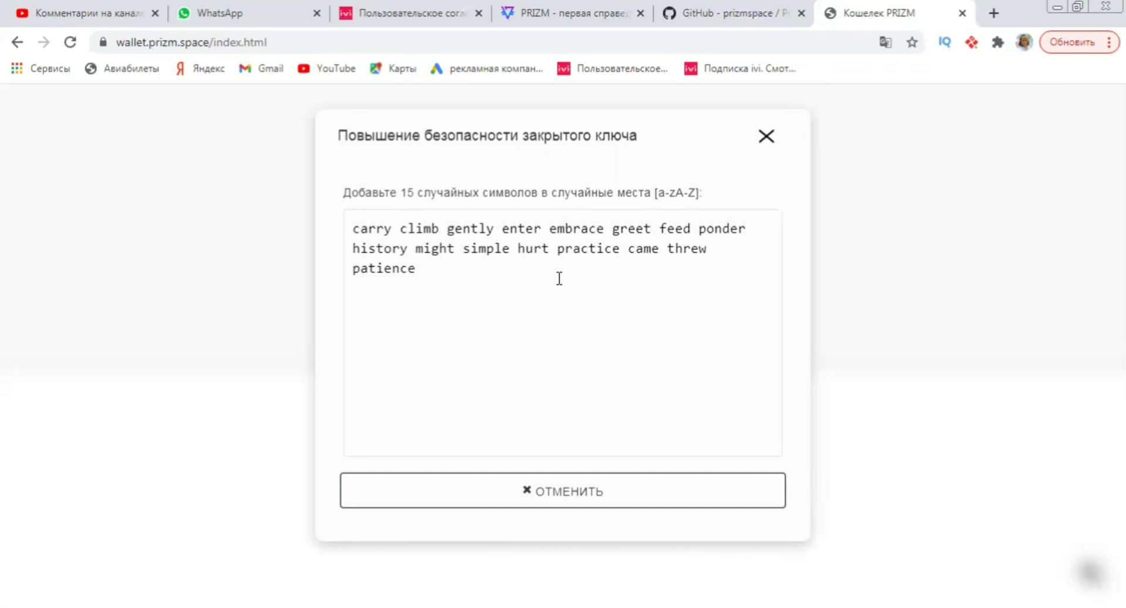
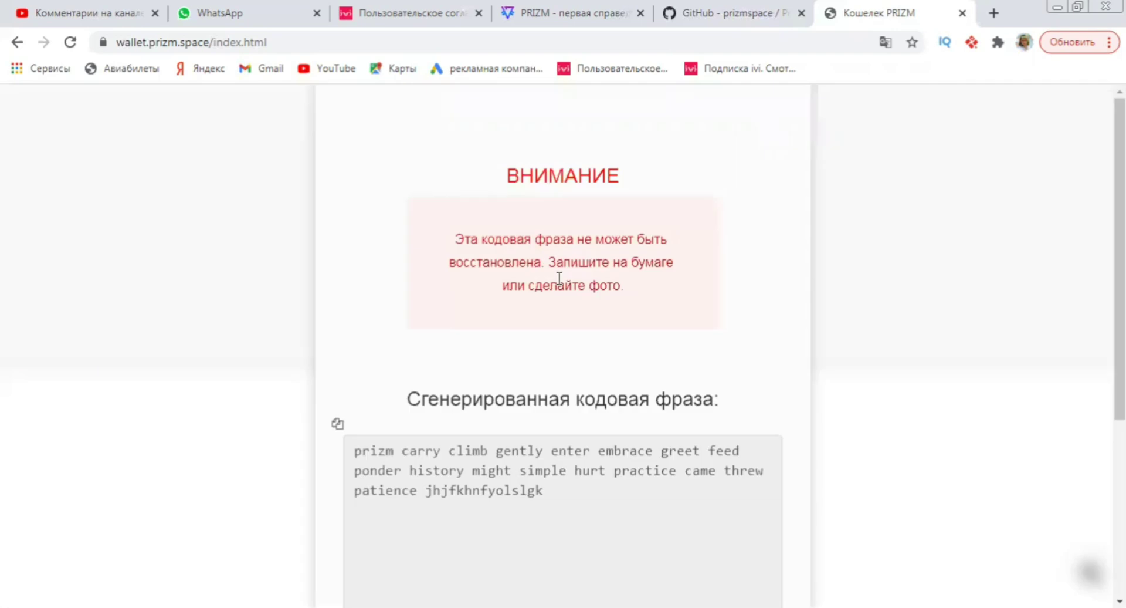
Add 15 random letters after the seed words to strengthen the private key
scroll(559, 279, "up", 1)
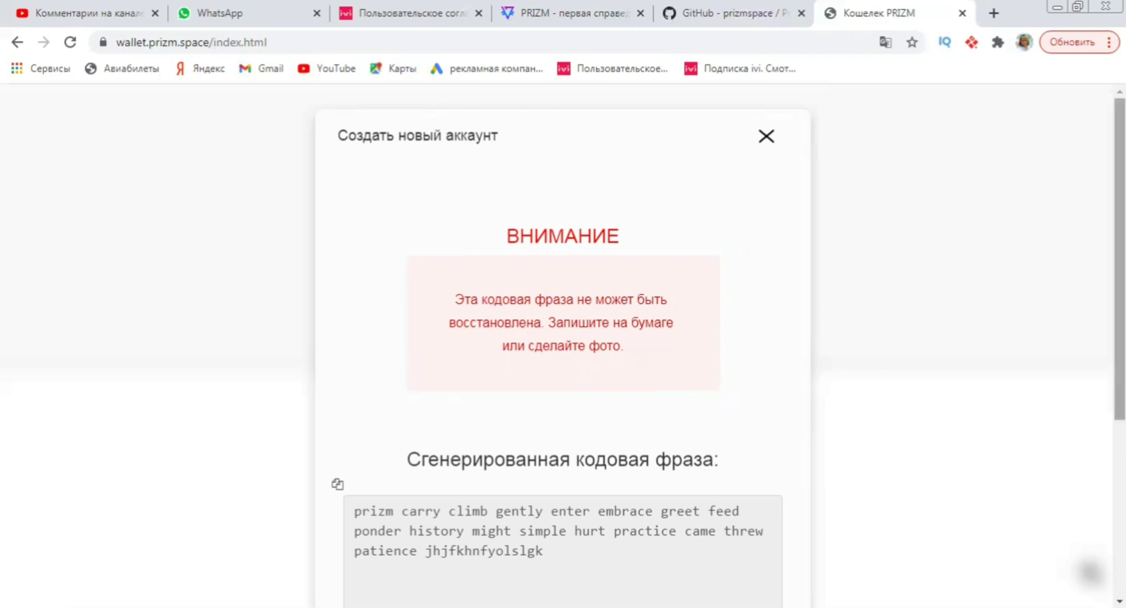
scroll(1120, 258, "down", 1)
scroll(1120, 258, "down", 1)
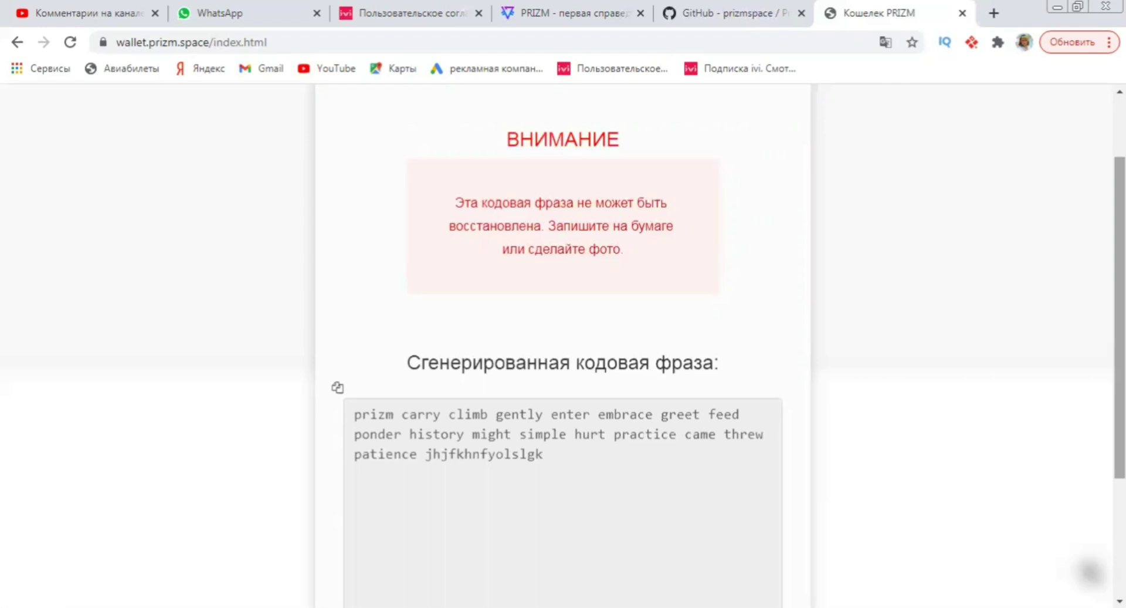
left_click_drag(548, 455, 527, 455)
Select and copy the entire generated passphrase, then continue with ВОЙТИ В СИСТЕМУ
left_click(349, 425, "shift")
left_click(356, 418, "shift")
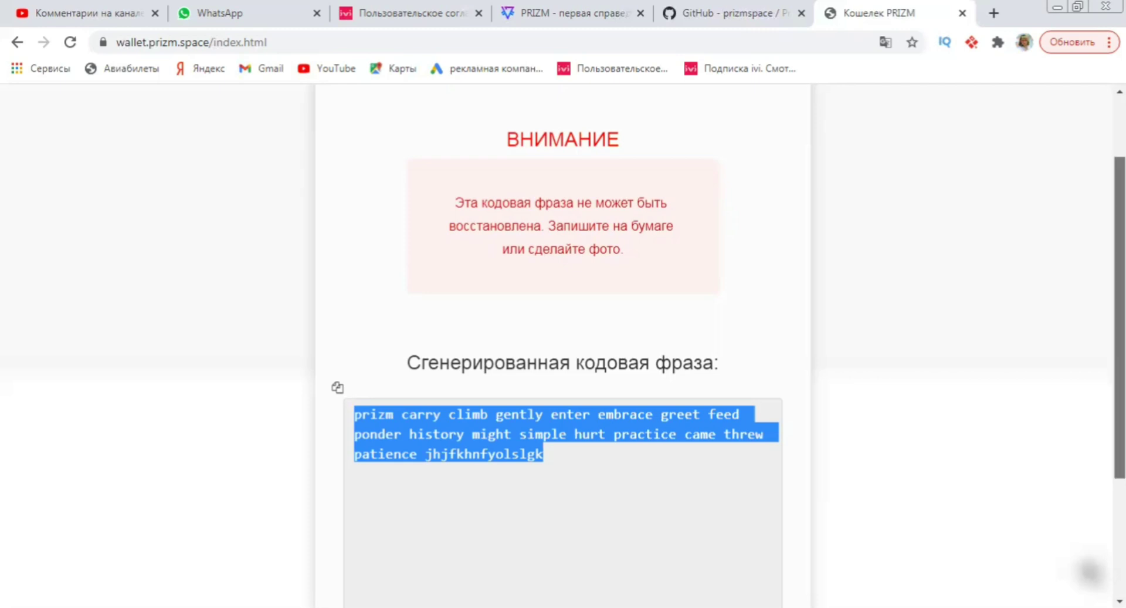
scroll(1120, 317, "down", 1)
scroll(994, 497, "down", 2)
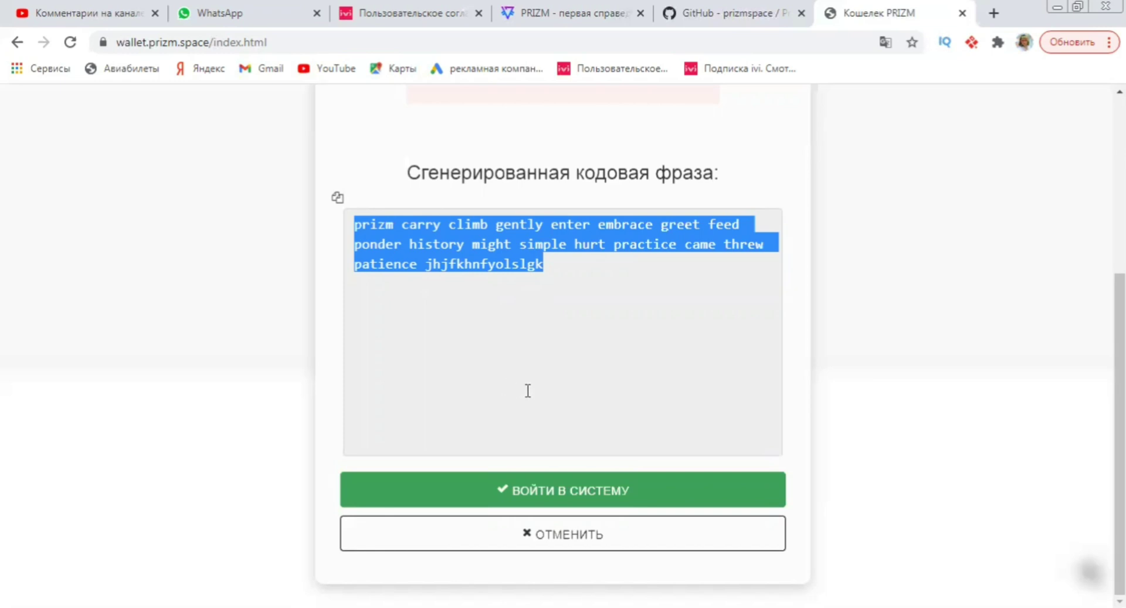
left_click(596, 496)
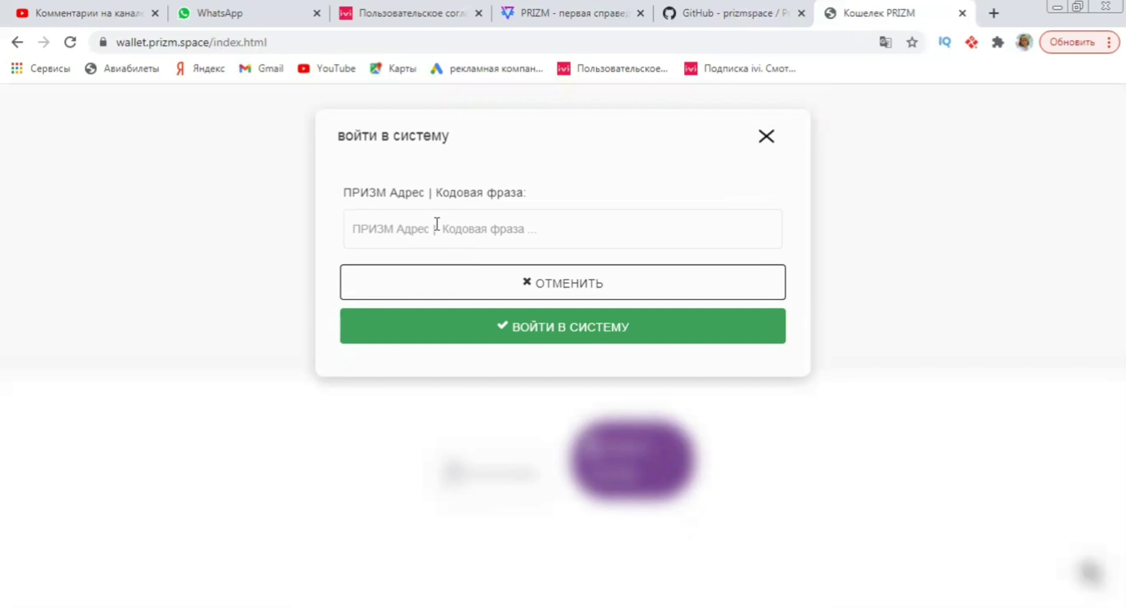
Paste the copied passphrase into the ПРИЗМ Адрес | Кодовая фраза field and sign in
key("ctrl+v")
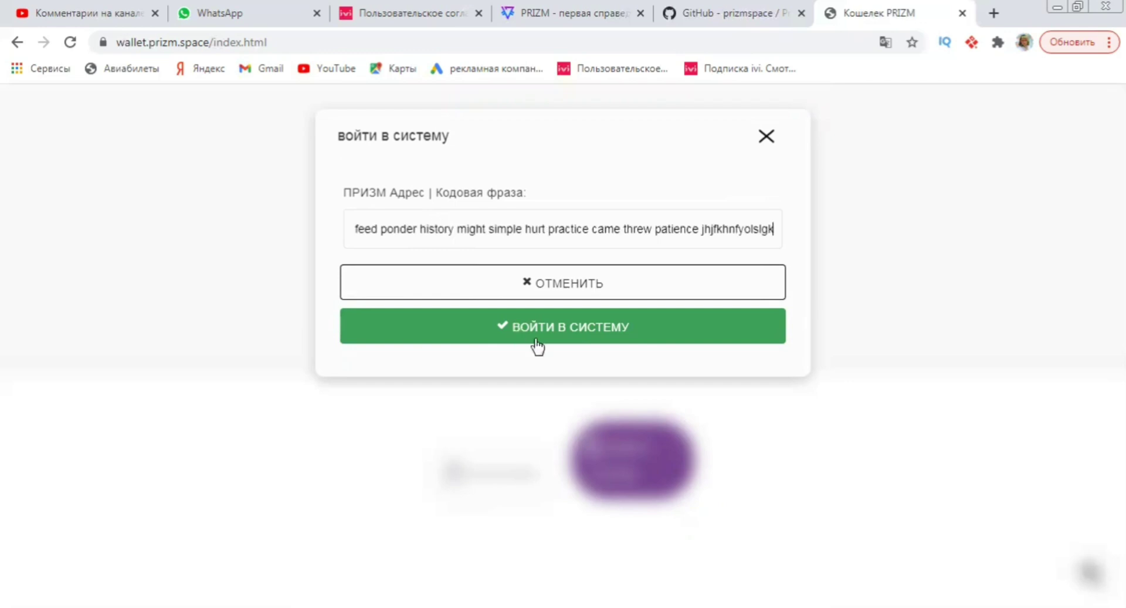
left_click(579, 337)
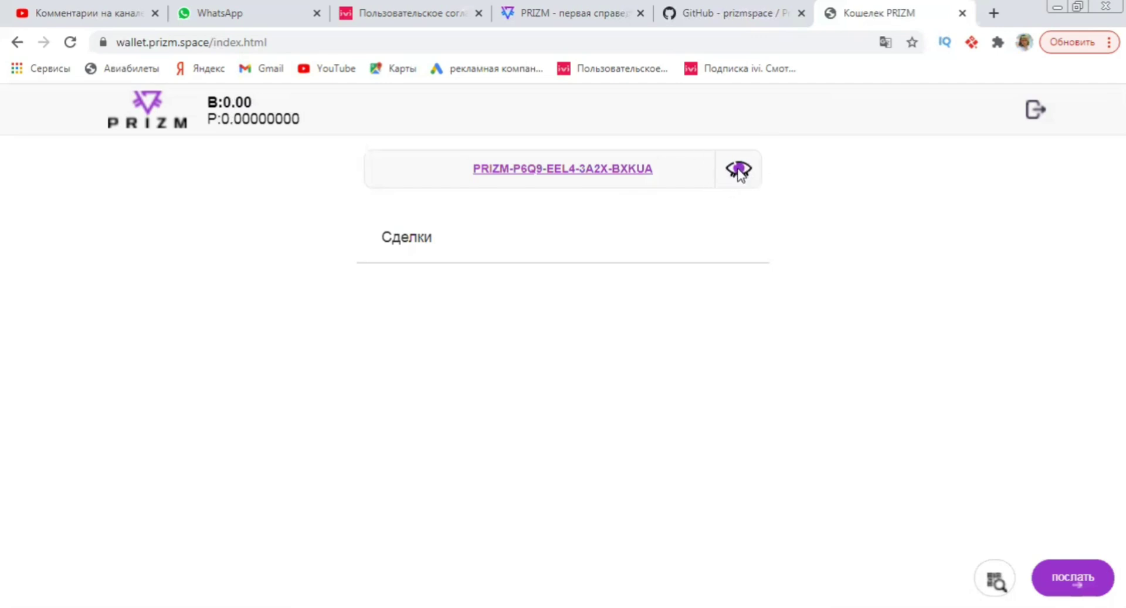
Open the PRIZM Gaze window from the eye icon beside the account address
left_click(740, 171)
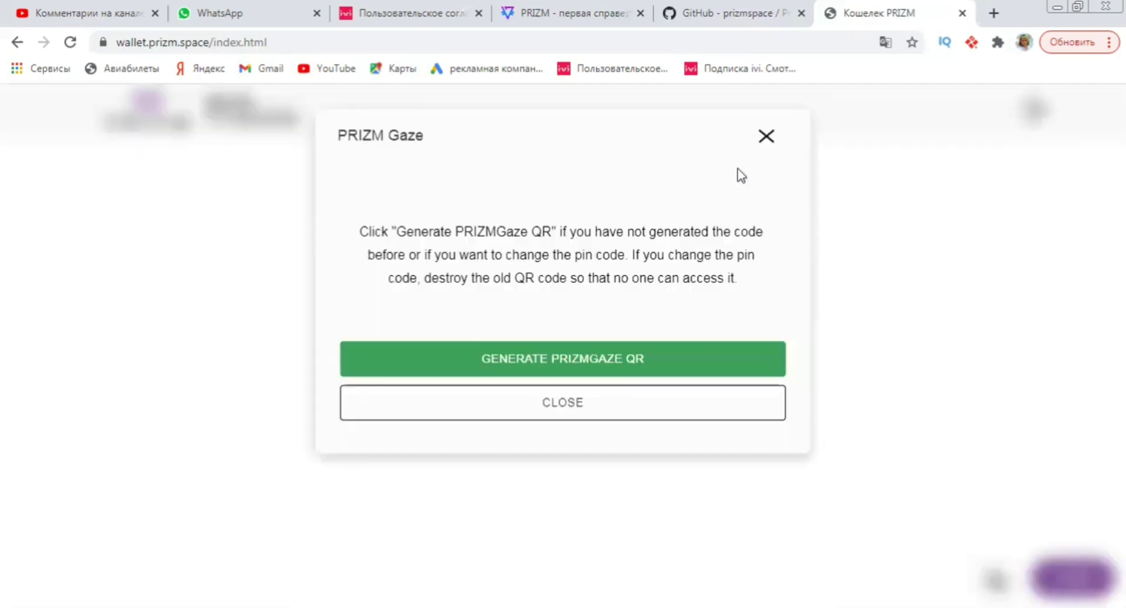
right_click(875, 189)
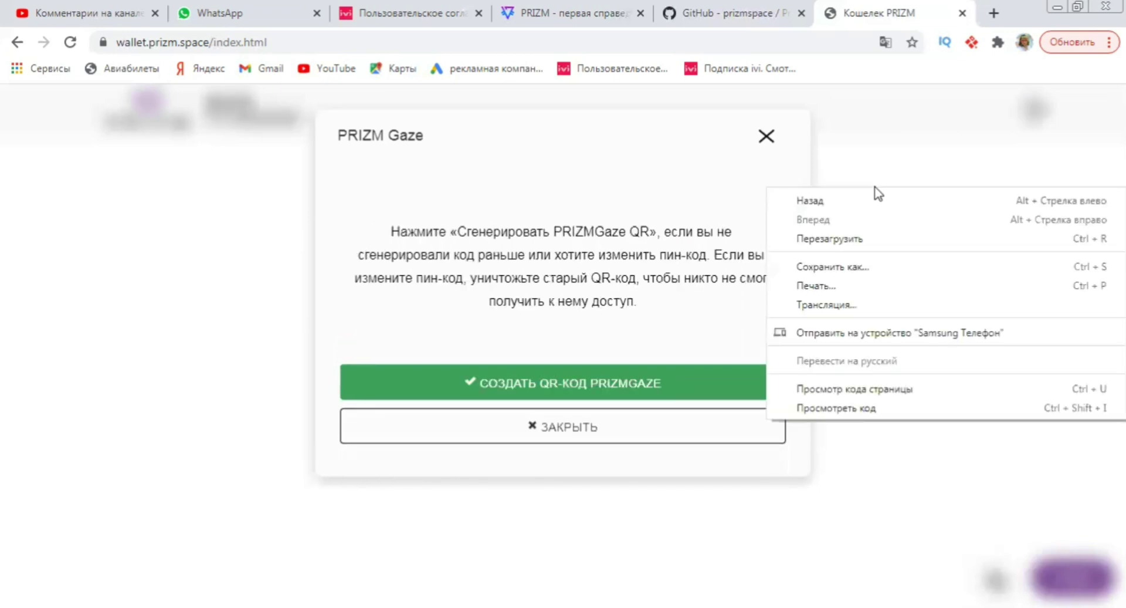
left_click(880, 155)
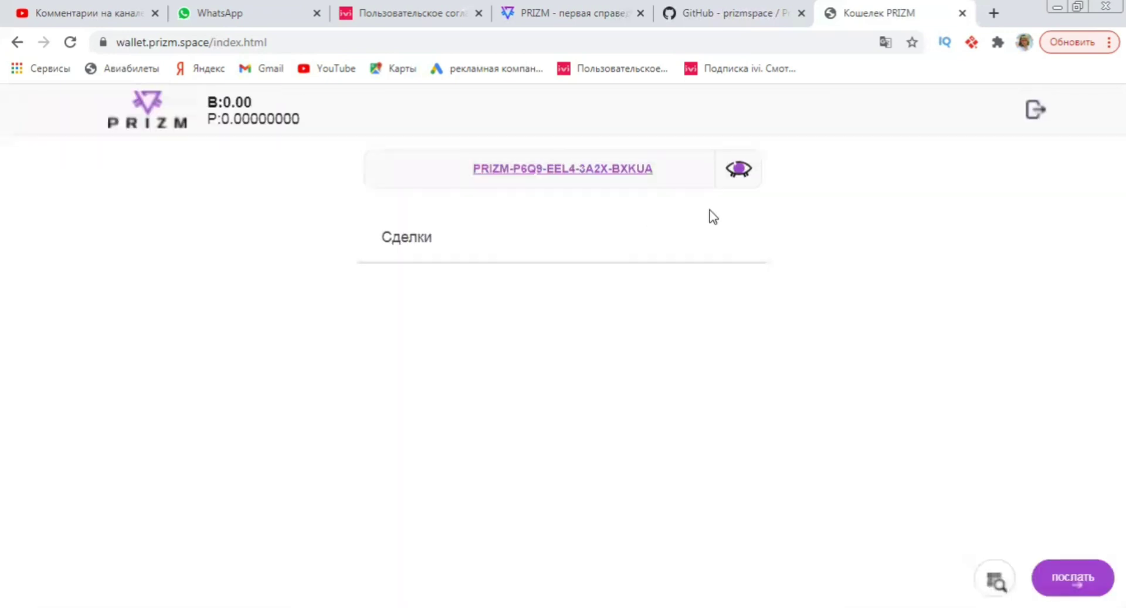
left_click(738, 171)
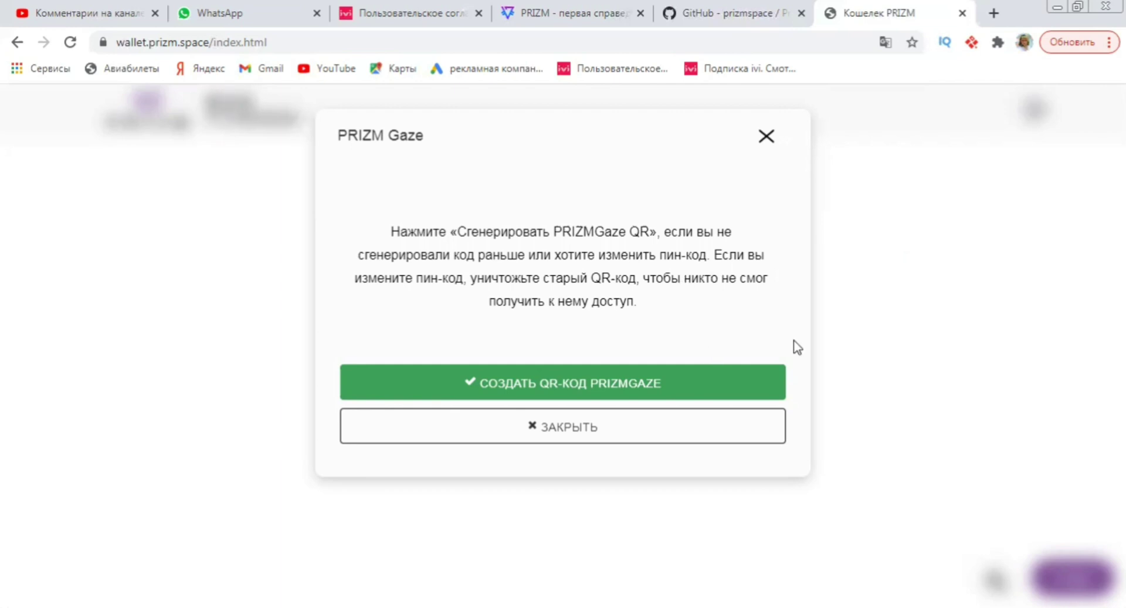
Start creating the PRIZM Gaze QR code and enter a new four-digit PIN
left_click(606, 388)
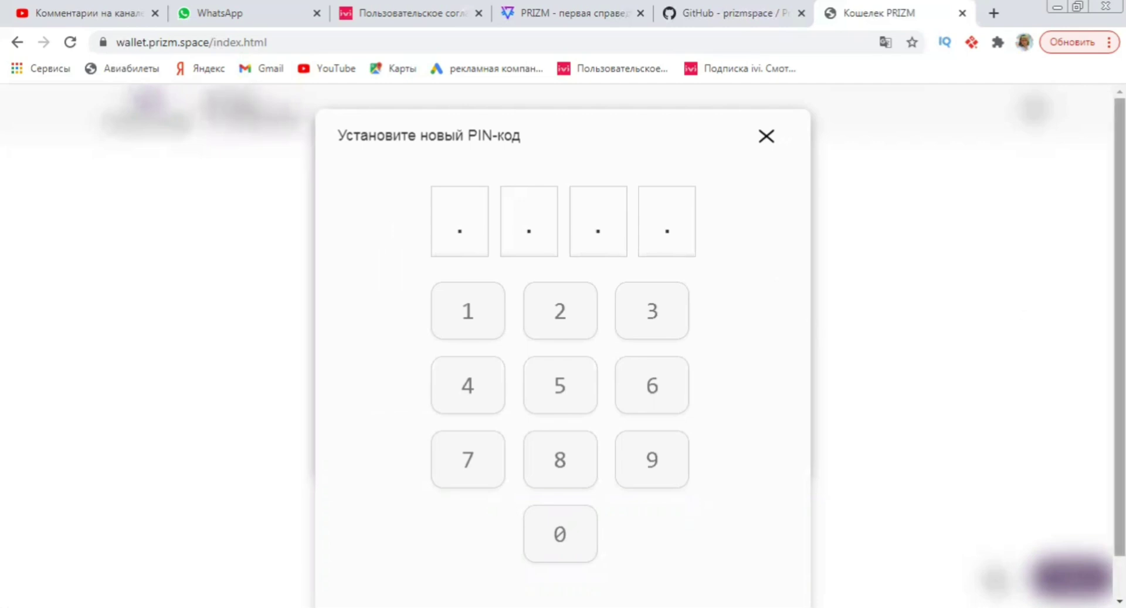
scroll(563, 340, "down", 1)
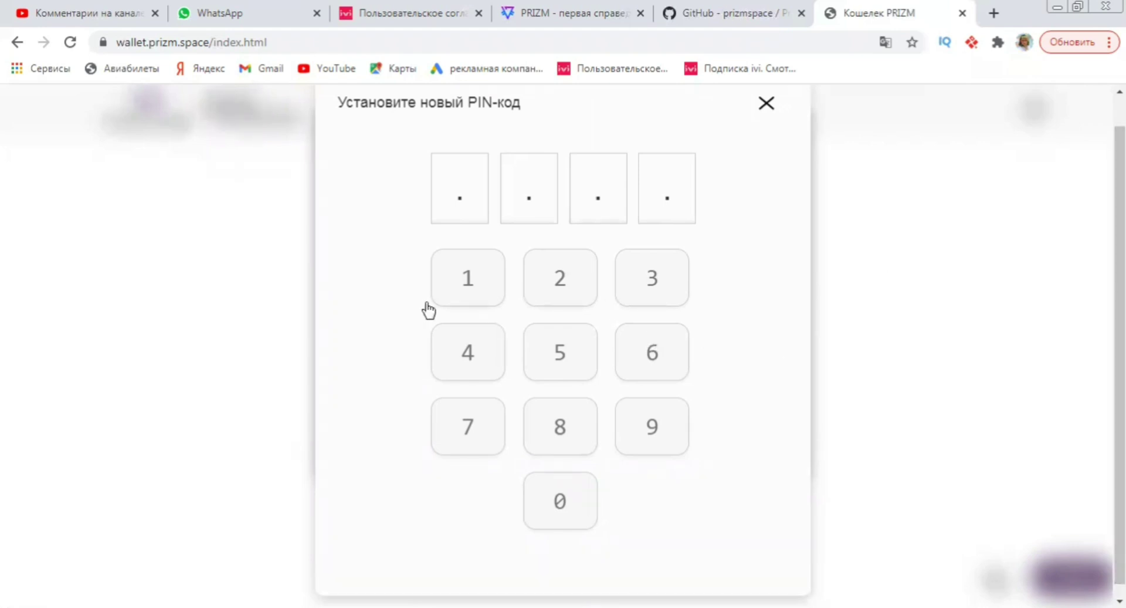
left_click(460, 291)
left_click(460, 291)
left_click(460, 291)
left_click(460, 291)
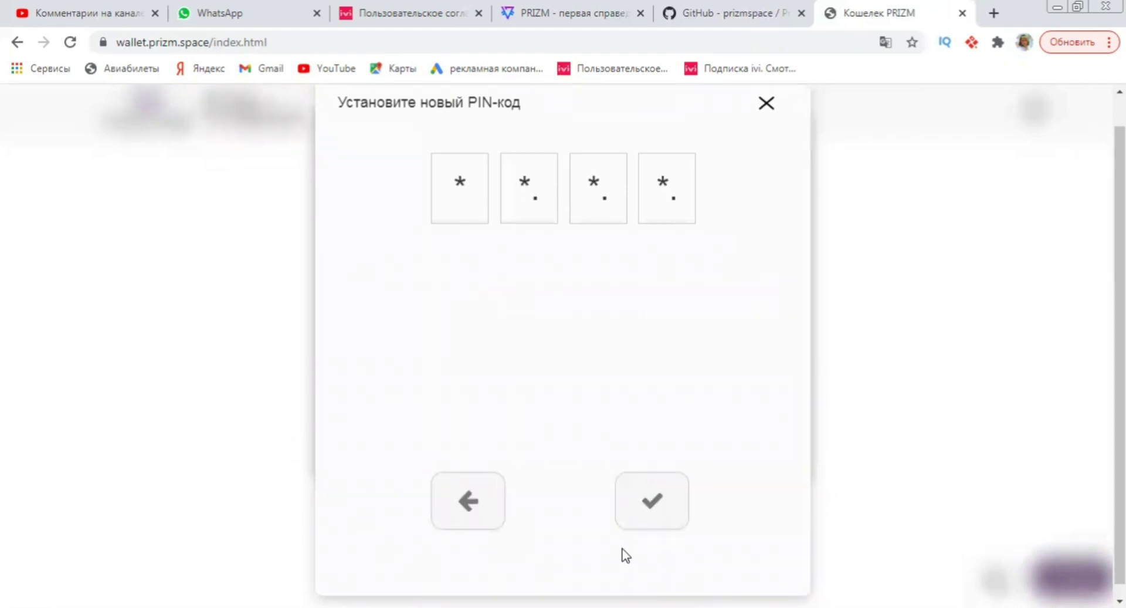
left_click(650, 522)
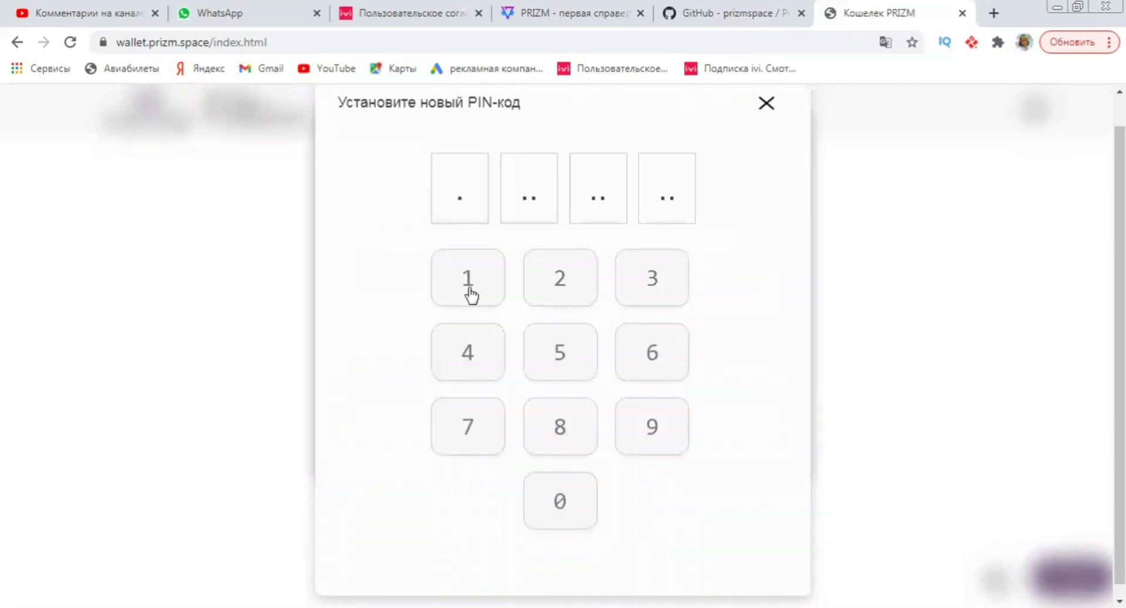
Repeat the same four-digit PIN to confirm it
left_click(472, 295)
left_click(473, 295)
left_click(472, 295)
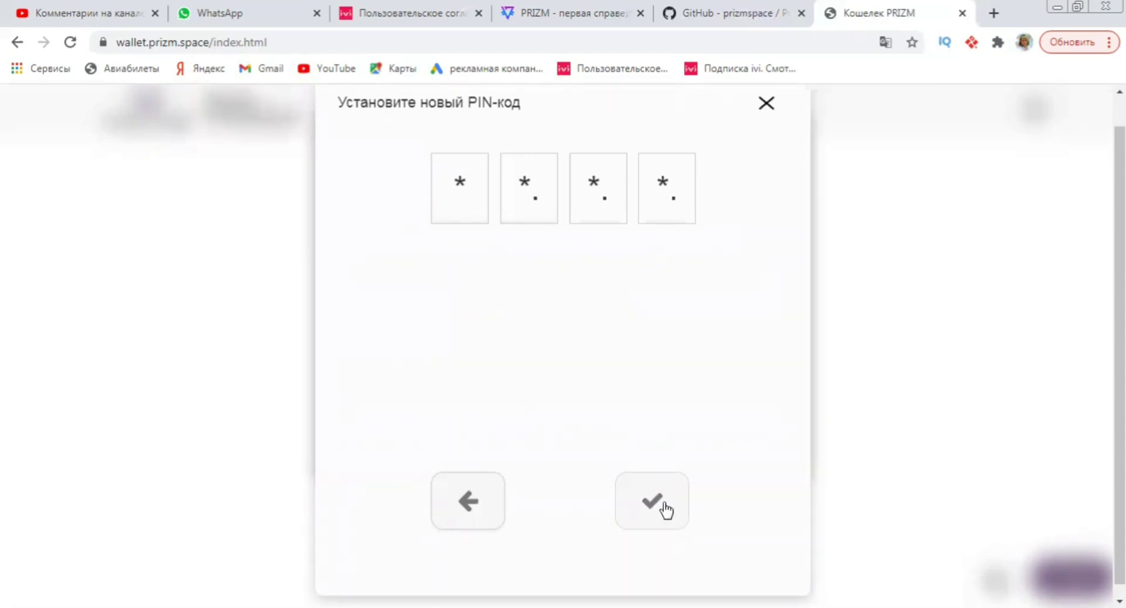
left_click(646, 516)
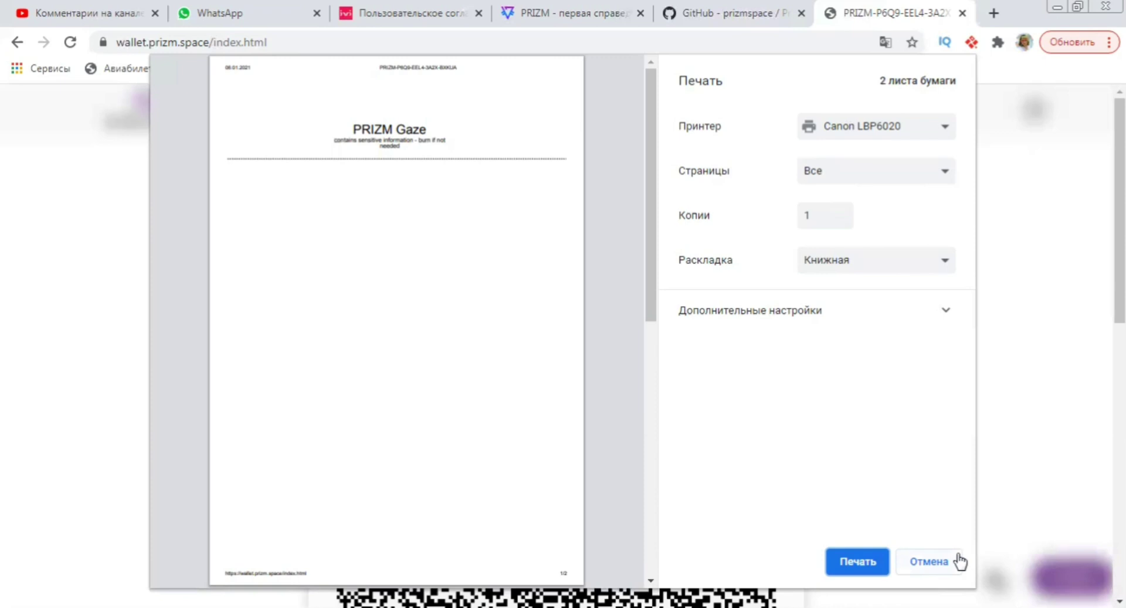
Cancel the print preview of the PRIZM Gaze sheet without printing
left_click(935, 570)
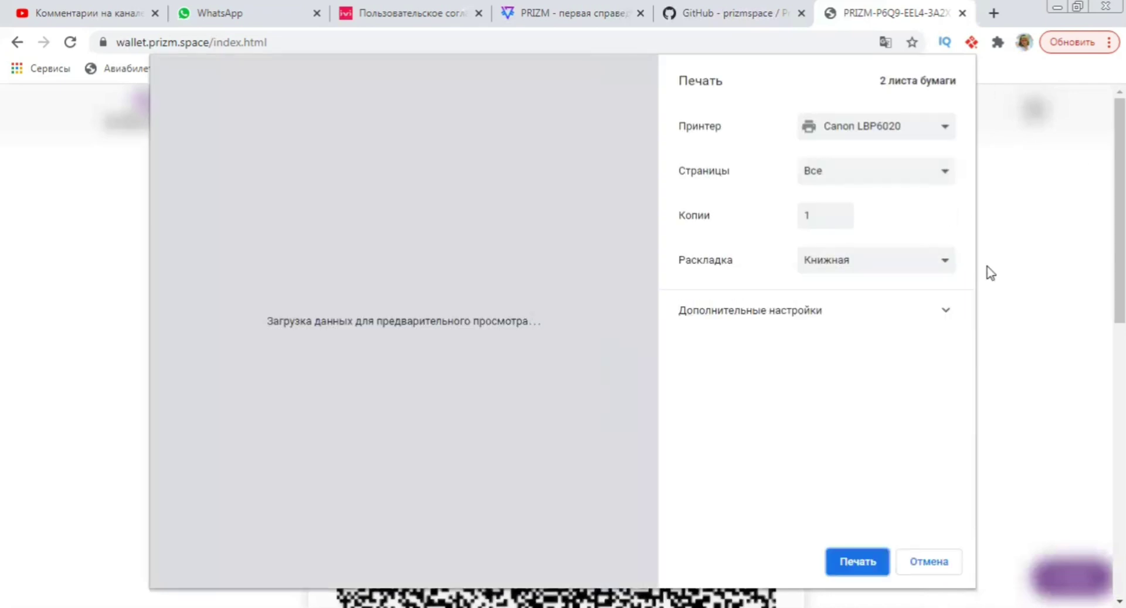
left_click(930, 560)
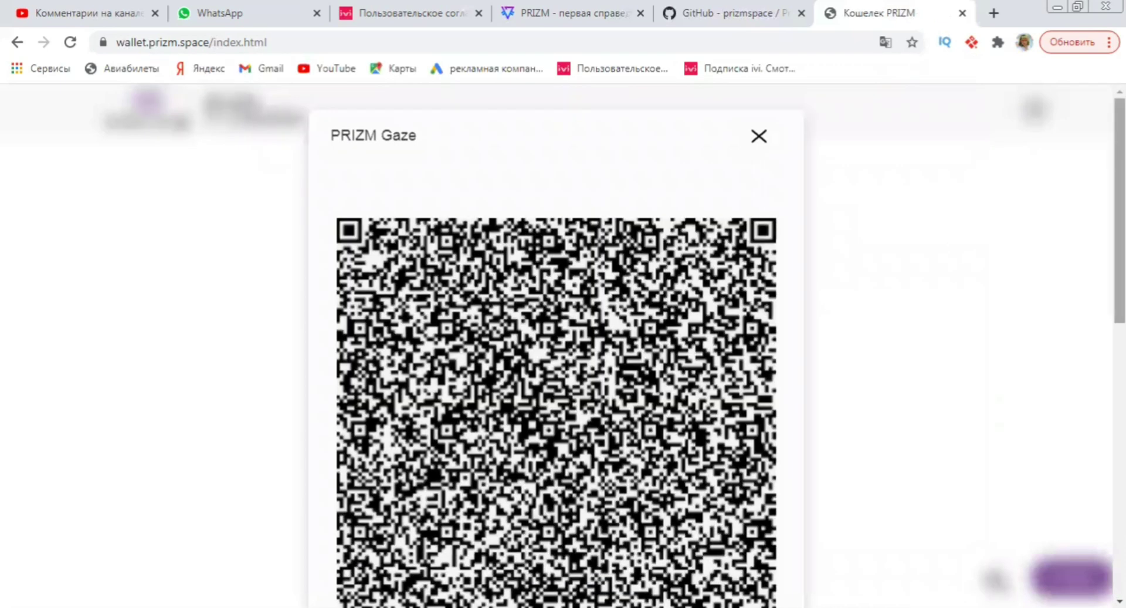
scroll(556, 346, "down", 4)
scroll(556, 347, "down", 2)
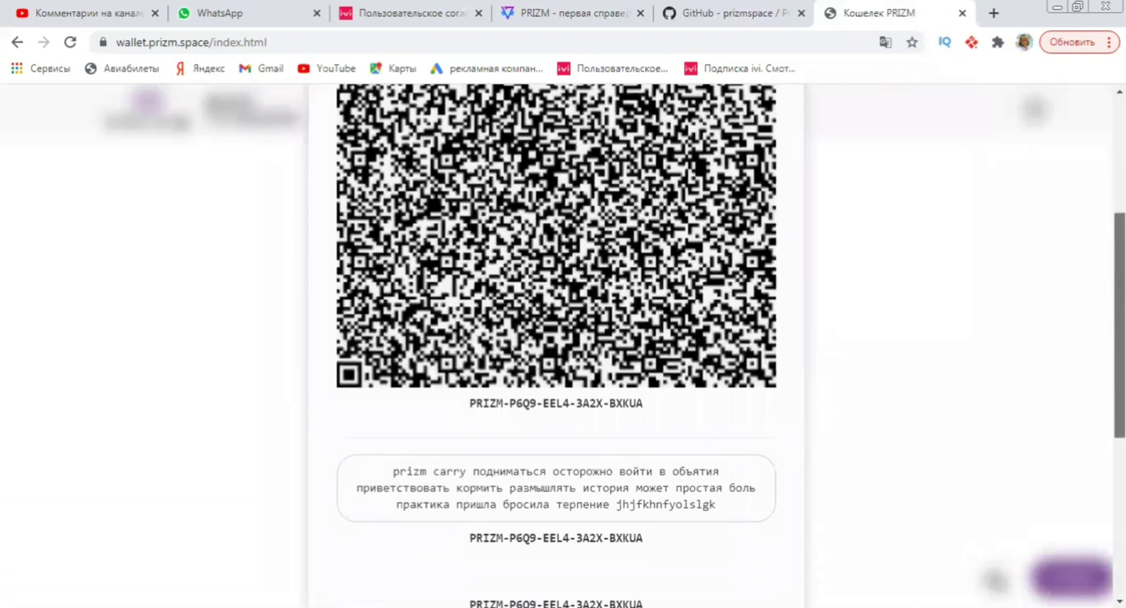
scroll(556, 346, "down", 2)
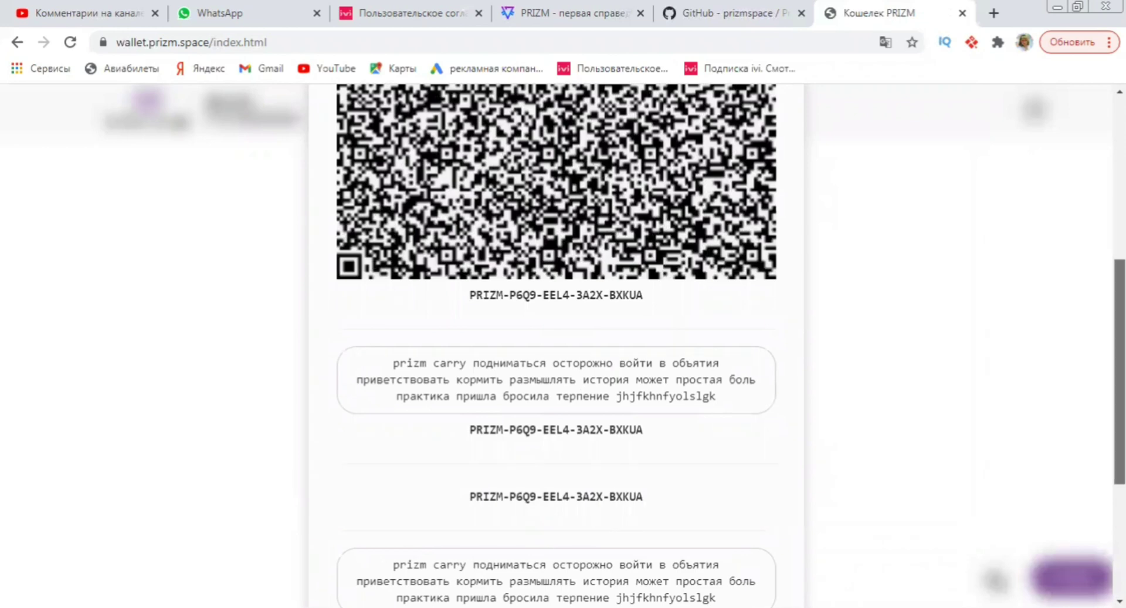
scroll(1120, 381, "down", 2)
scroll(1120, 411, "down", 2)
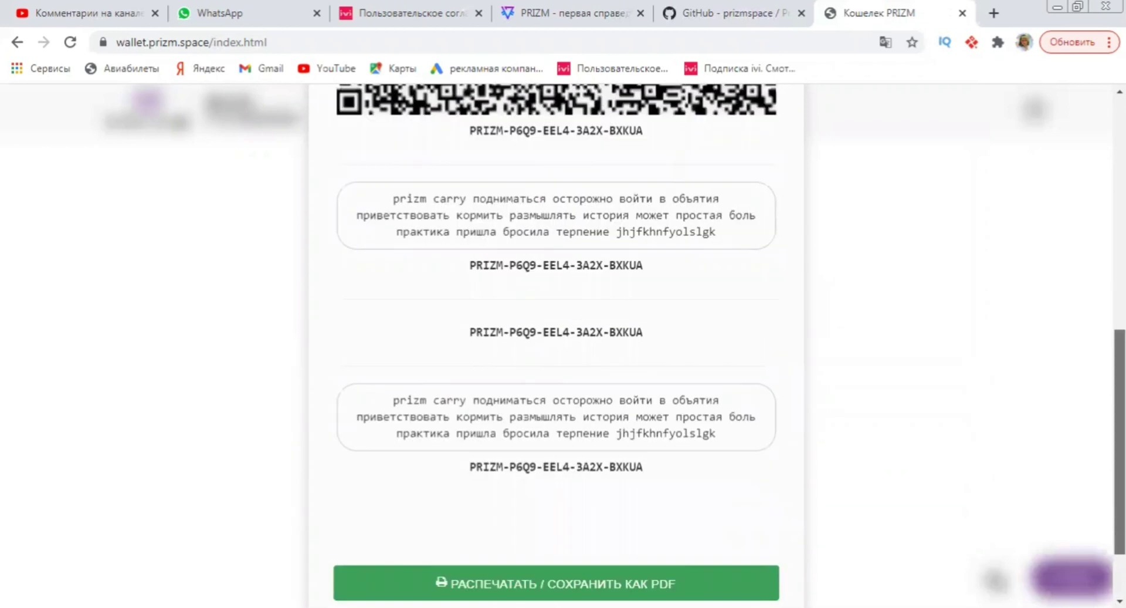
scroll(975, 447, "down", 1)
scroll(975, 447, "down", 1)
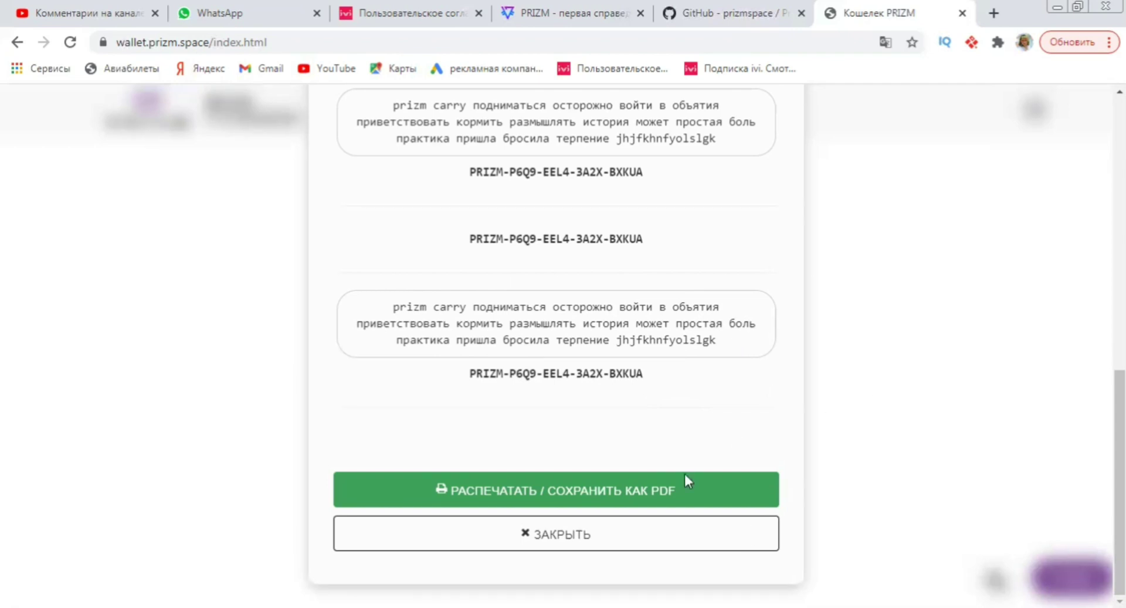
Close the PRIZM Gaze sheet with ЗАКРЫТЬ to return to the dashboard
left_click(545, 547)
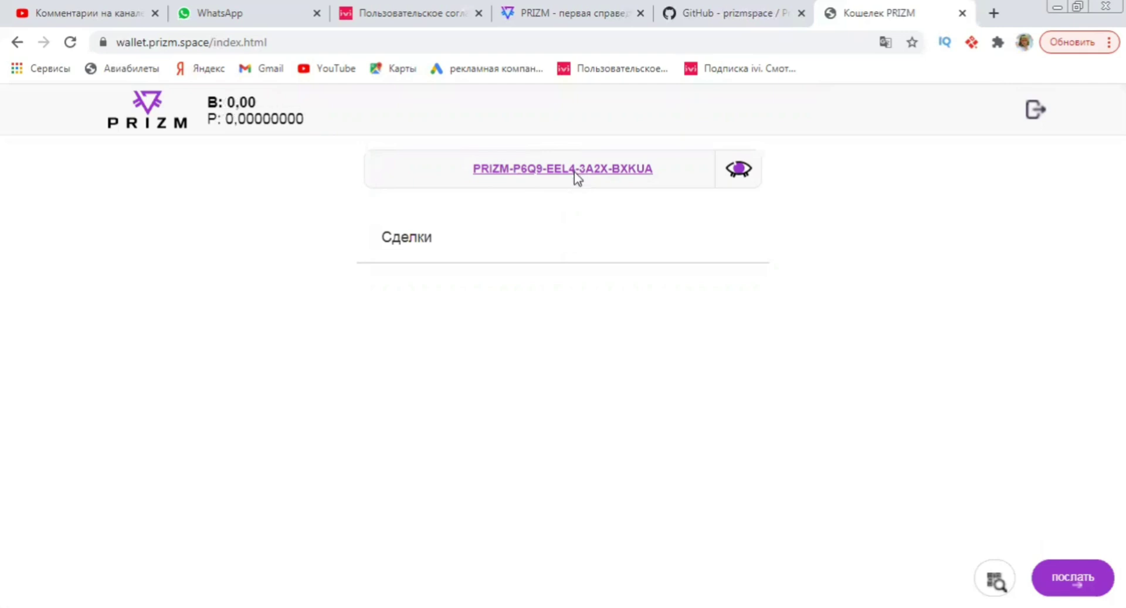
Open the account details from the underlined wallet address link
left_click(578, 176)
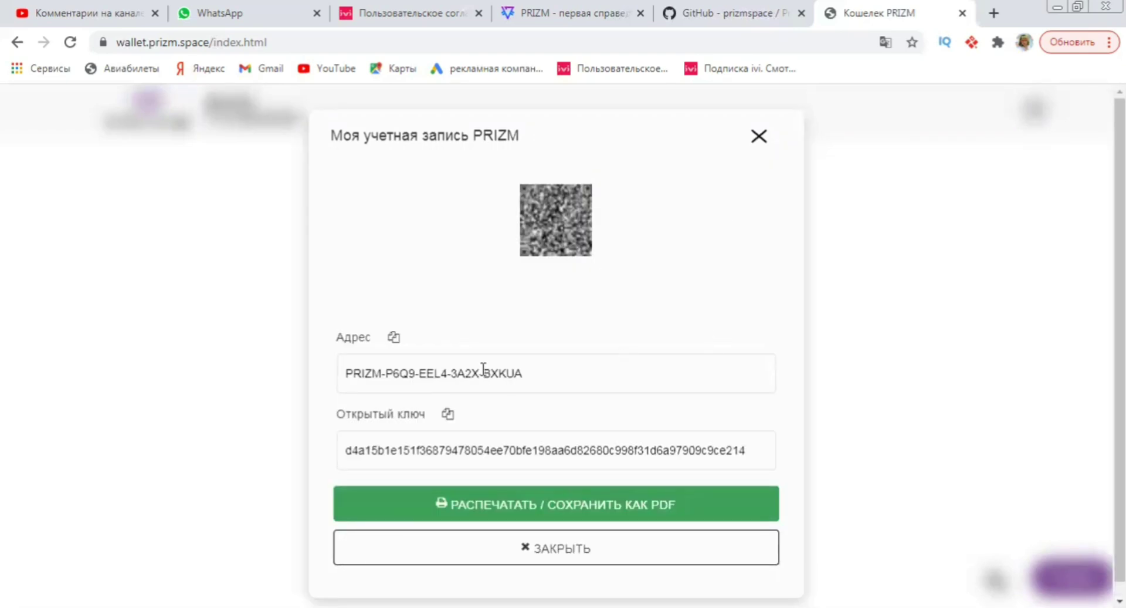
Copy the wallet address from the account dialog, then close the dialog
left_click(393, 343)
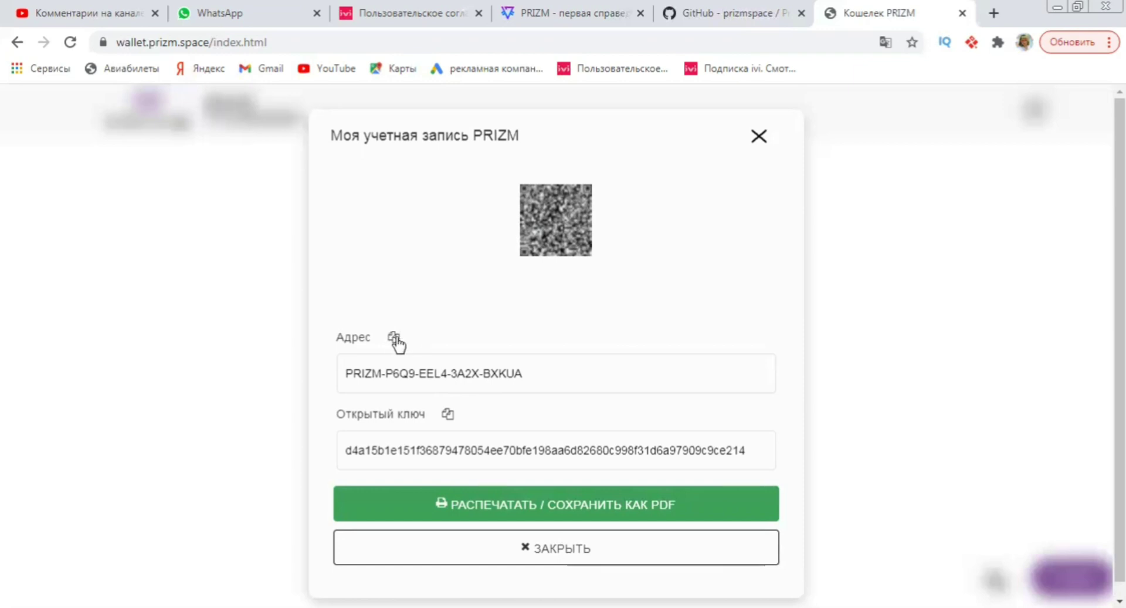
left_click(393, 342)
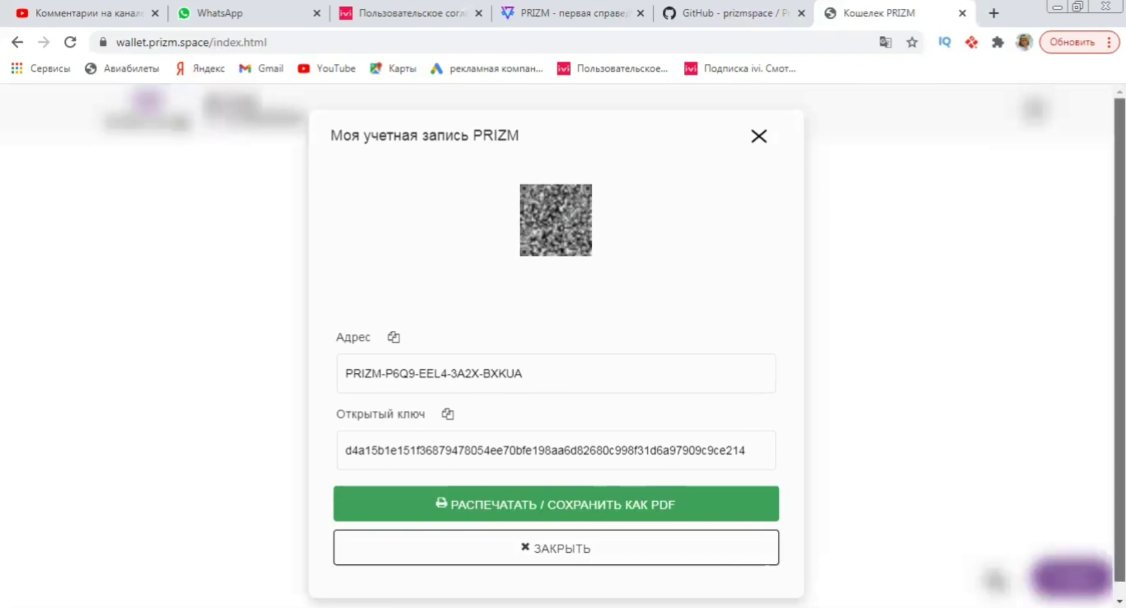
scroll(687, 350, "down", 1)
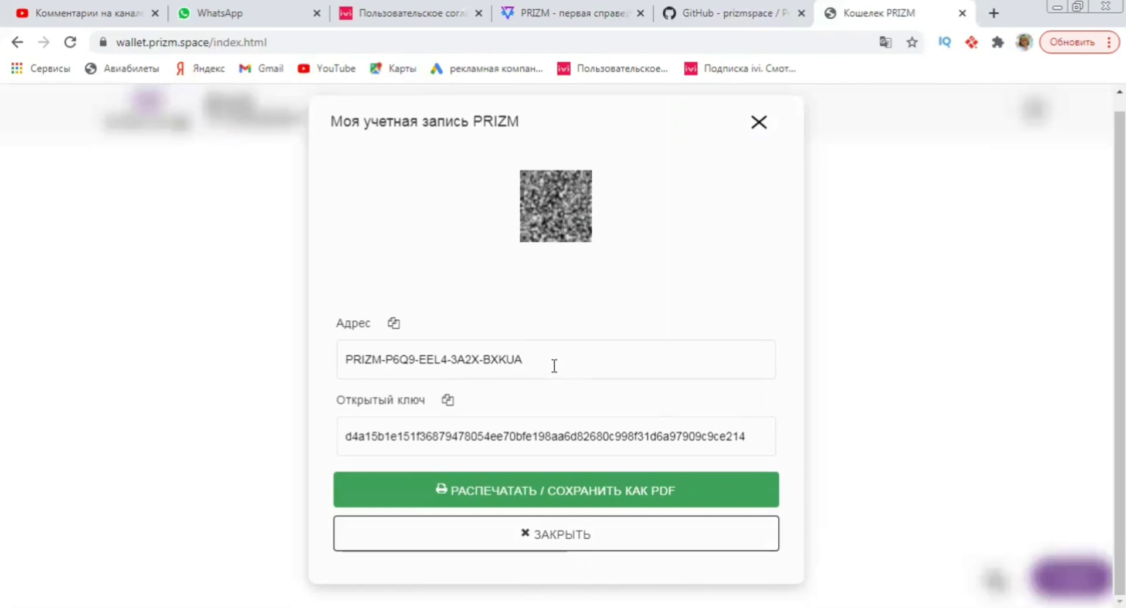
left_click(600, 543)
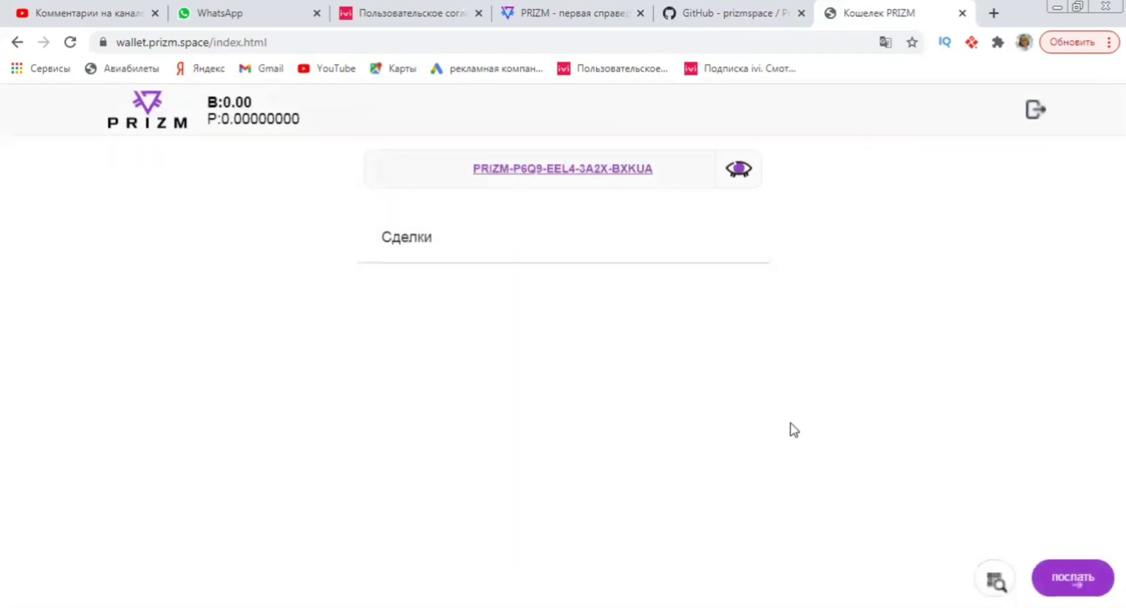